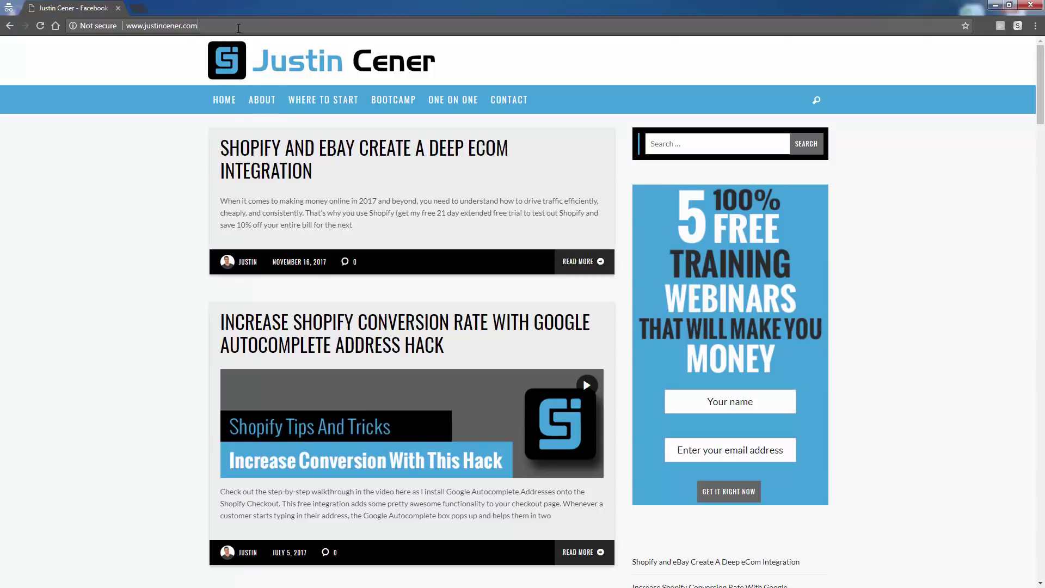
text(auto.)
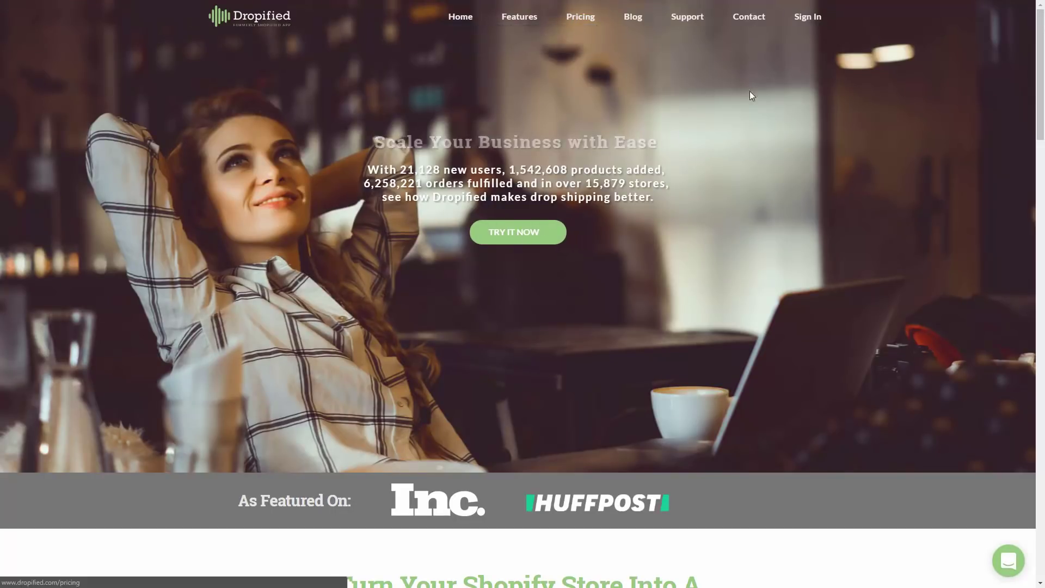
Go to Dropified's sign-in page and start registering a new Dropified account.
click(811, 19)
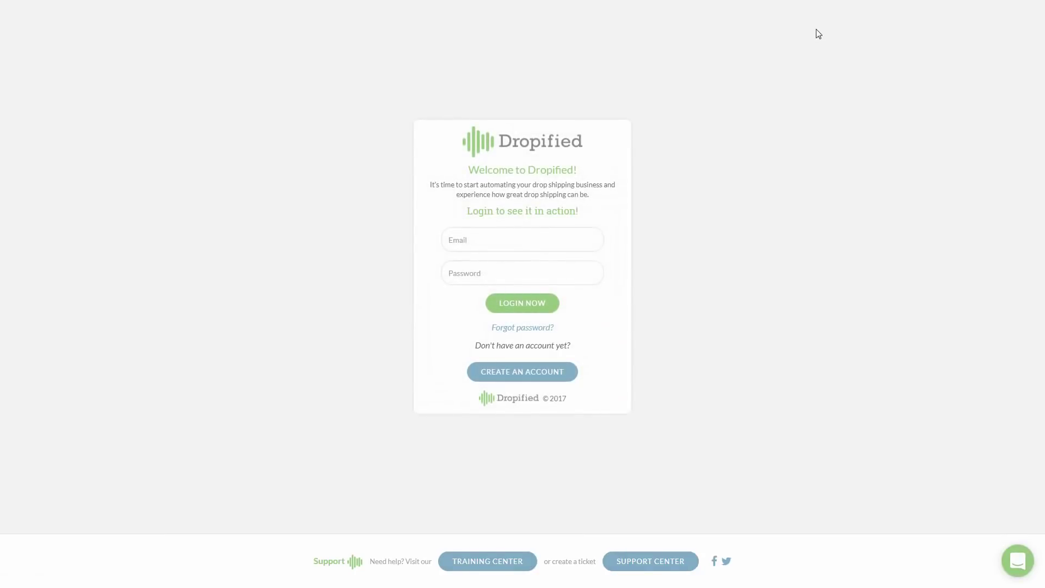
click(505, 374)
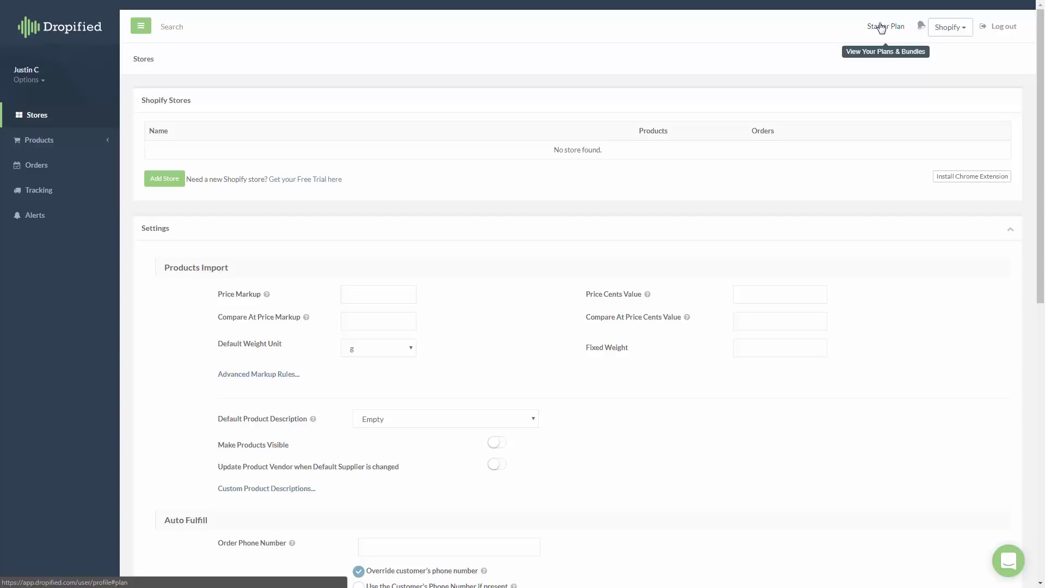
click(882, 28)
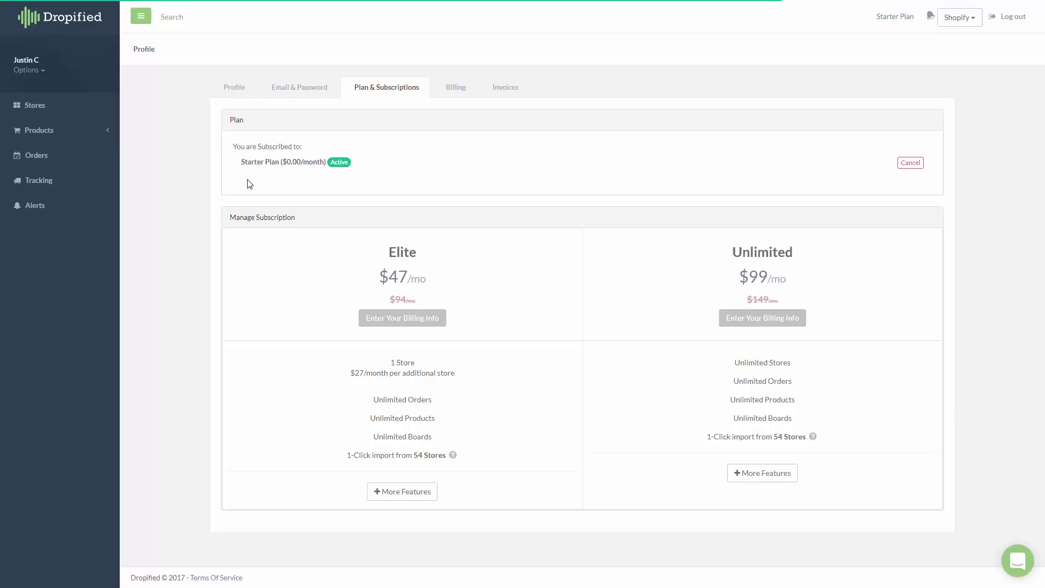
drag(234, 145, 412, 180)
click(411, 182)
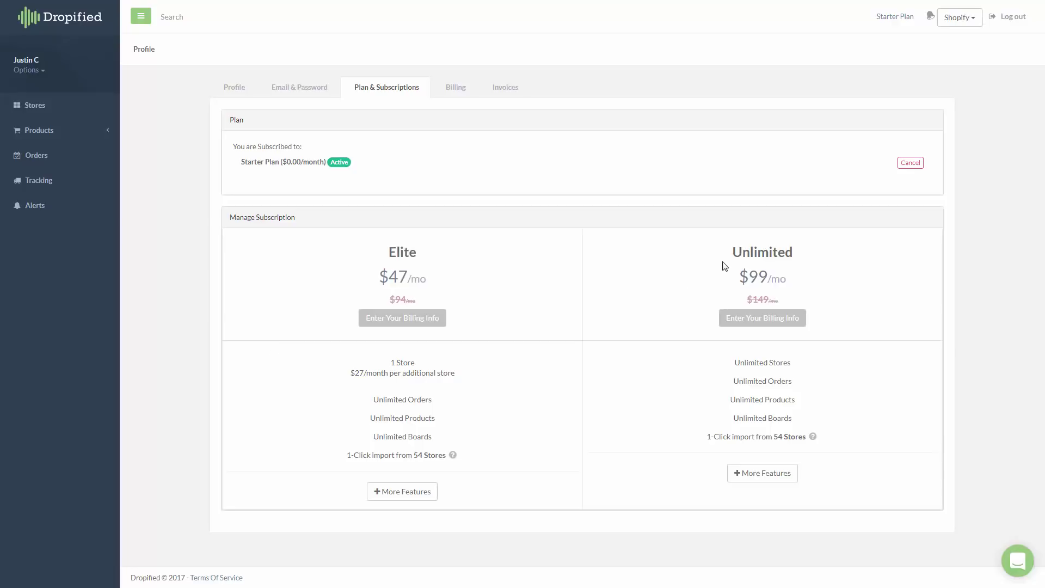
drag(722, 267, 788, 270)
click(785, 267)
right_click(231, 279)
click(245, 304)
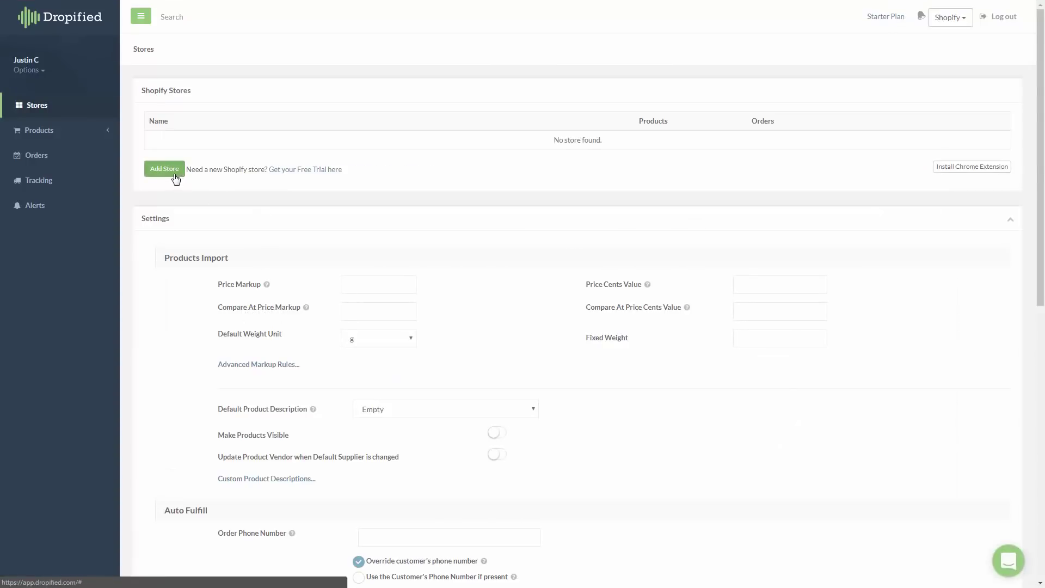
Submit the store address cener-mastermind-2.myshopify.com through Dropified's Add Store form.
click(172, 175)
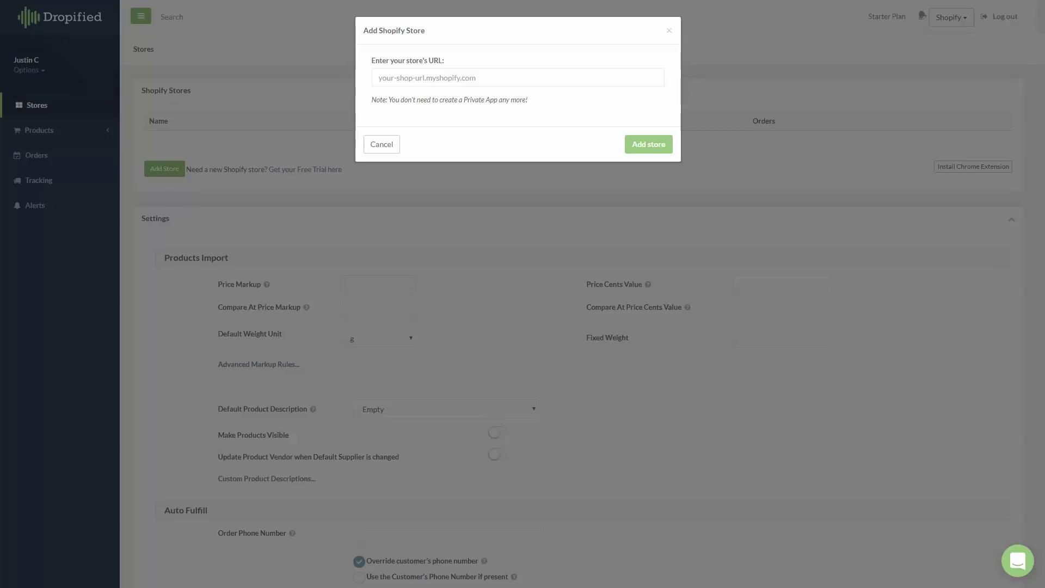
right_click(486, 75)
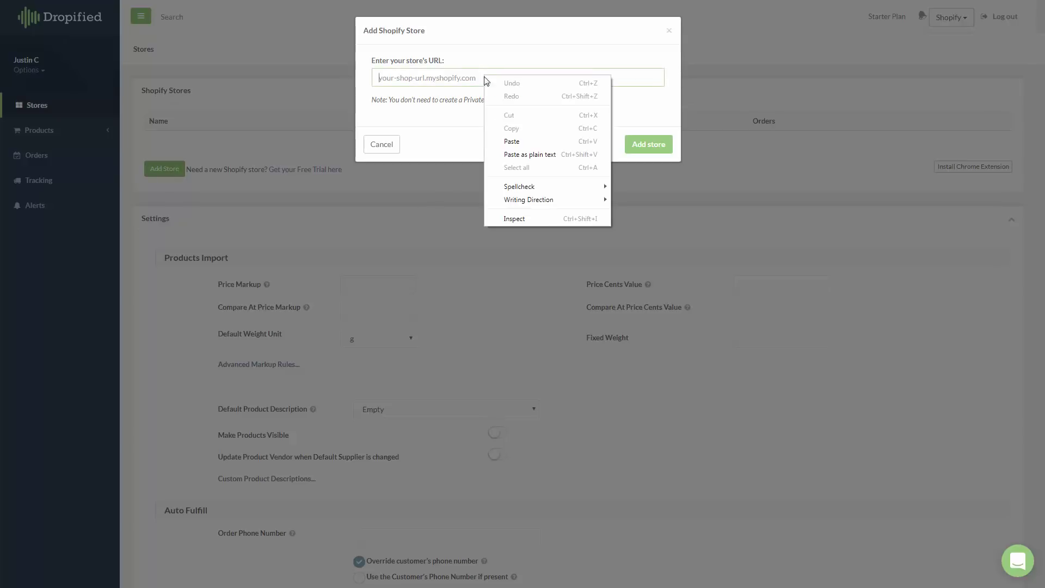
click(508, 143)
text(cener-mastermind-2.)
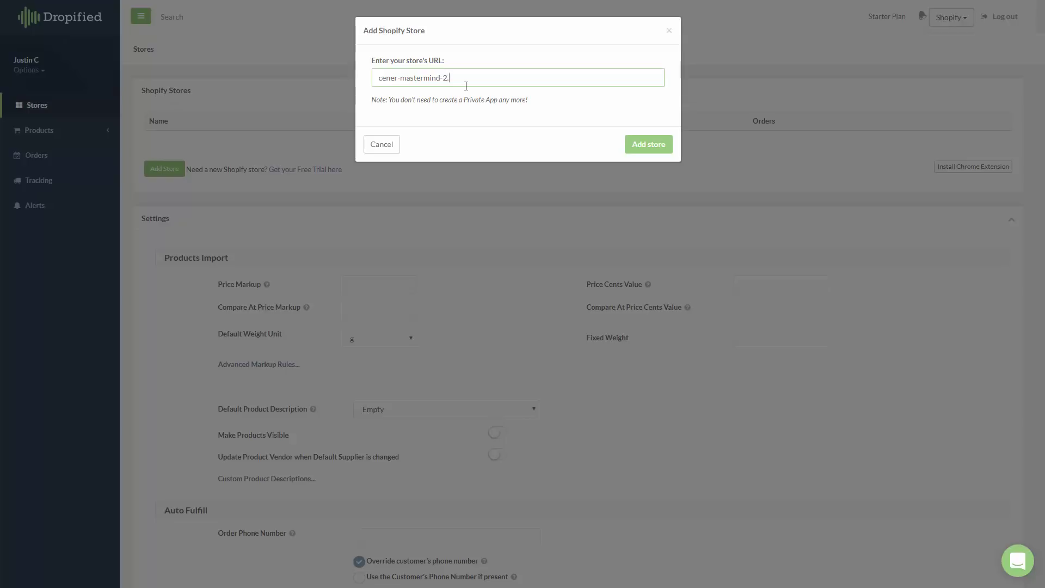
text(my)
text(shopify.)
text(com)
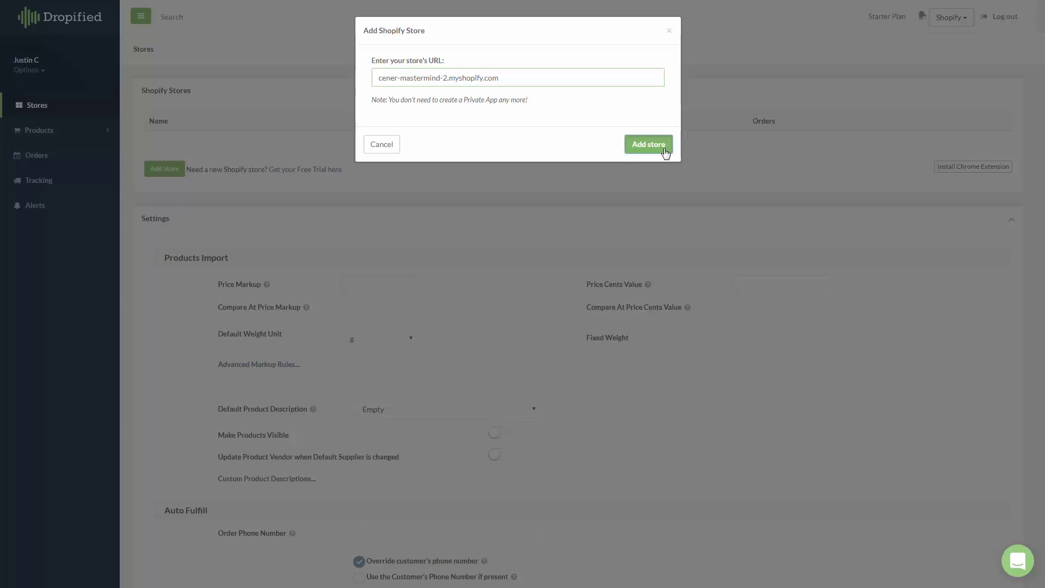
click(664, 150)
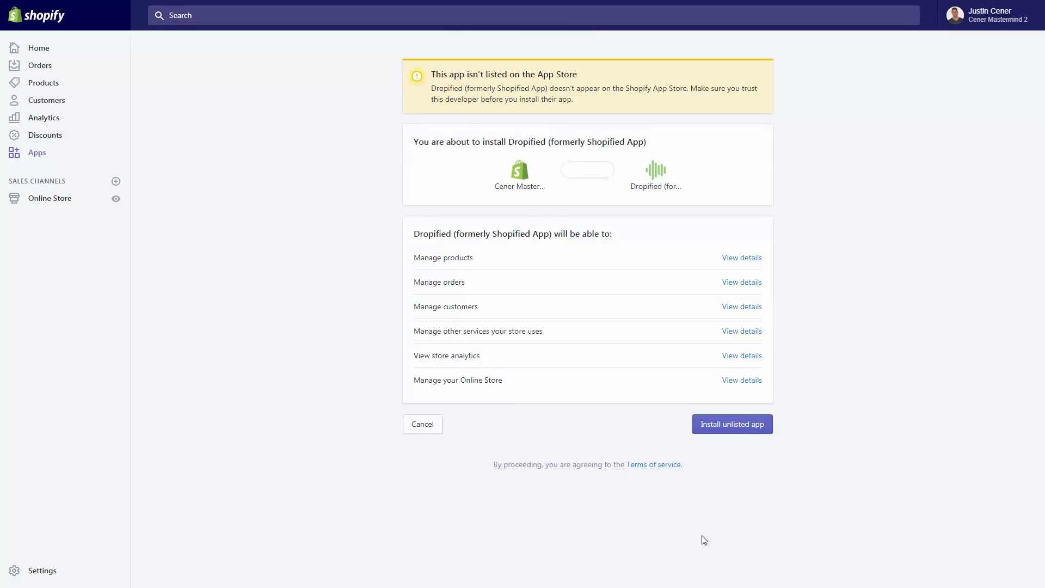
Approve installing the unlisted Dropified app on the Cener Mastermind 2 Shopify store.
click(759, 431)
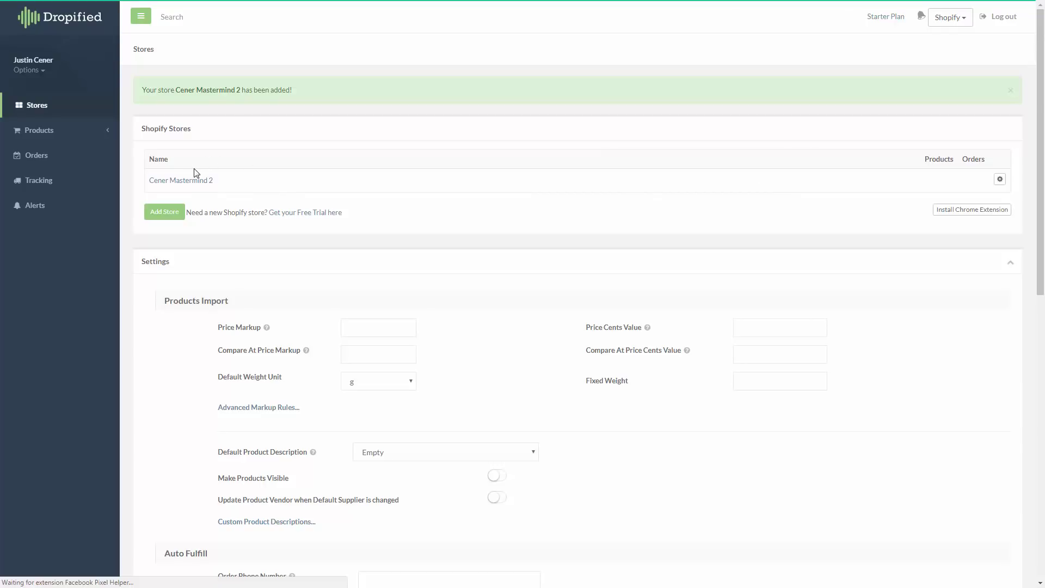
click(890, 20)
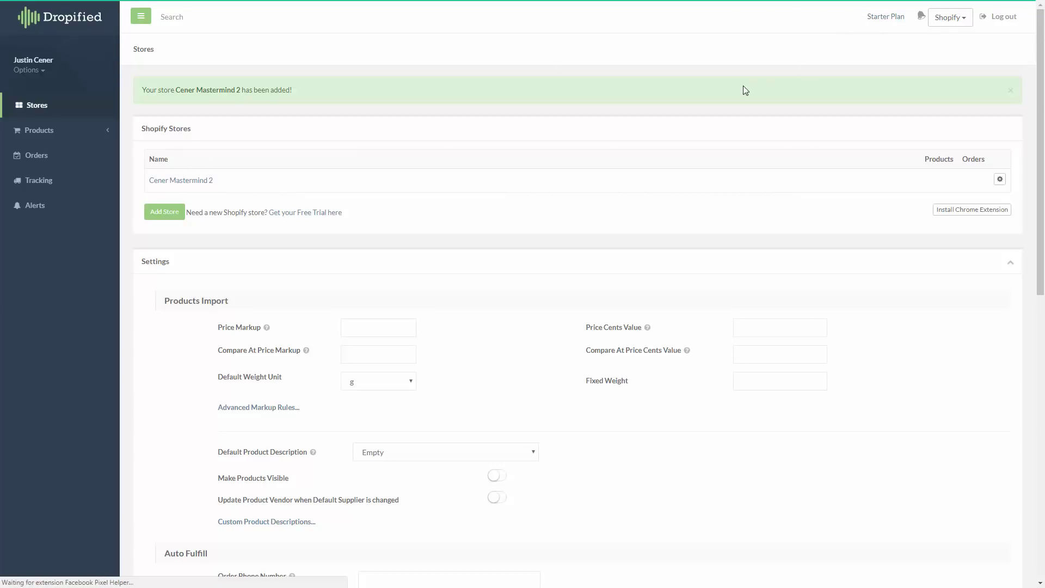